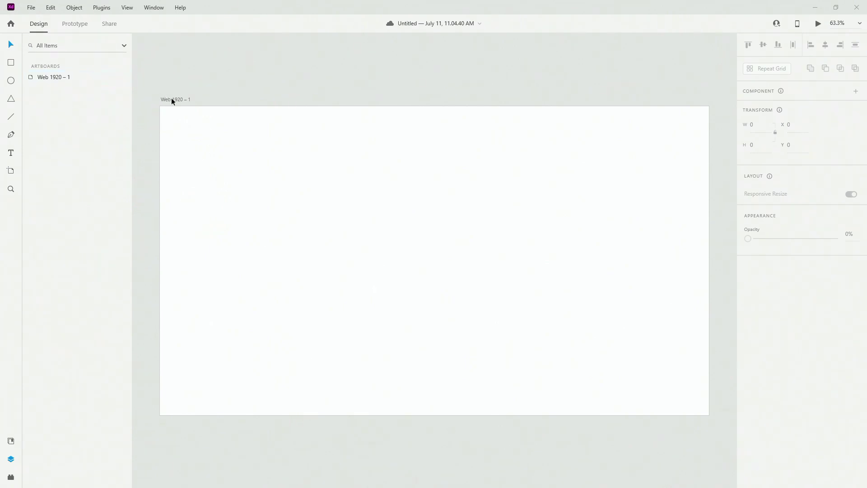
Step: Rename the blank 1920 × 1080 artboard 'Web 1920 – 1' to 'Our Website'
{"action": "left_click", "coordinate": [172, 99]}
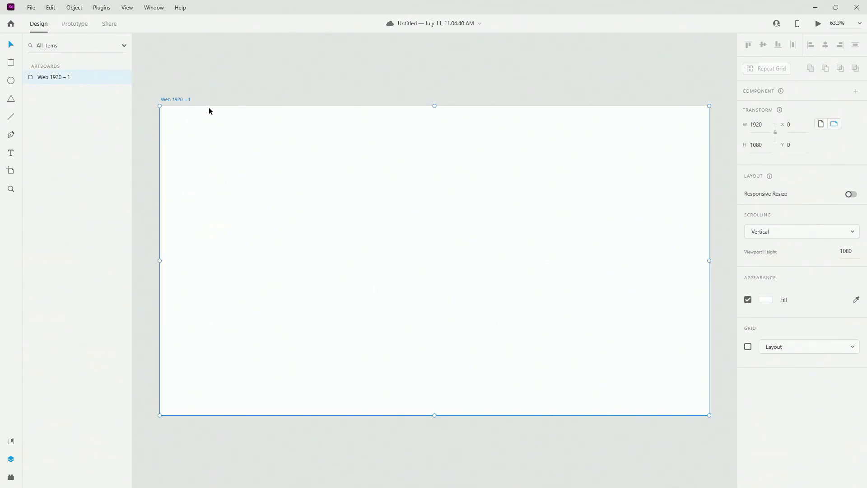
{"action": "double_click", "coordinate": [177, 100]}
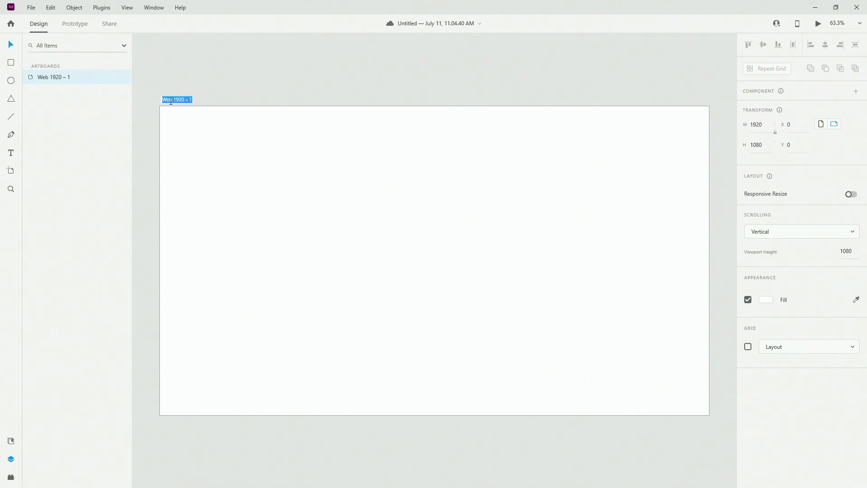
{"action": "type", "text": "Homepage"}
{"action": "key", "text": "Return"}
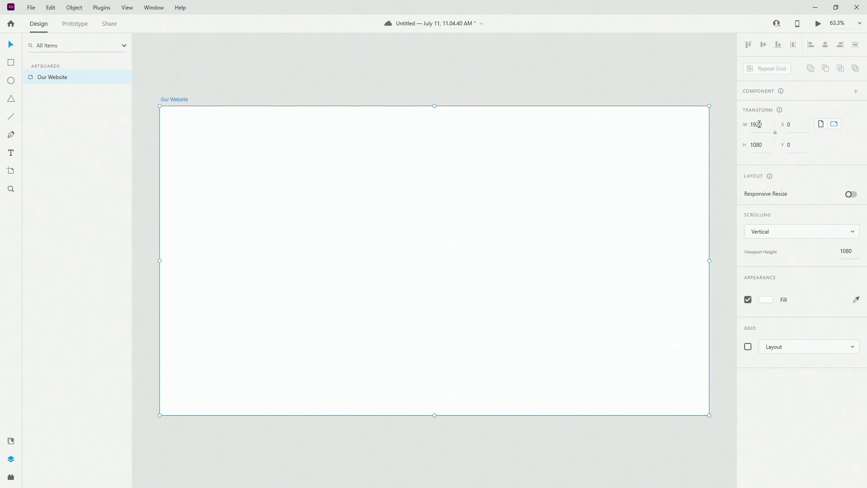
{"action": "left_click", "coordinate": [760, 125]}
{"action": "left_click", "coordinate": [760, 144]}
{"action": "left_click", "coordinate": [823, 125]}
{"action": "left_click", "coordinate": [836, 126]}
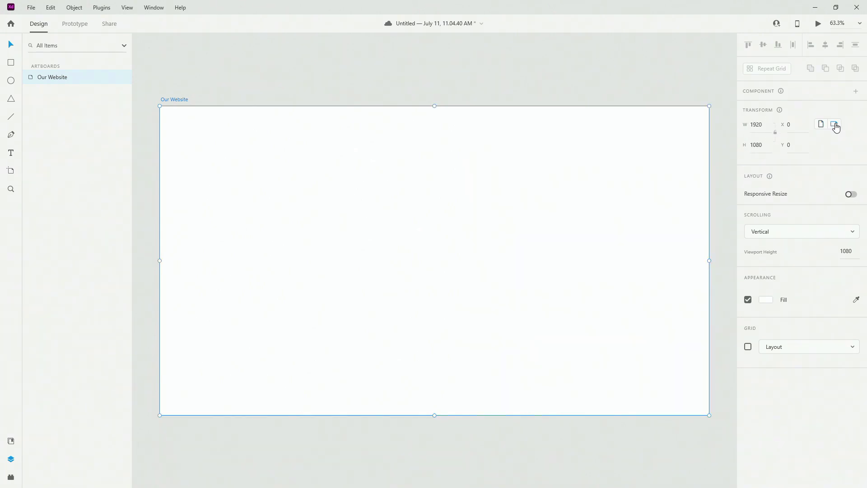
Step: Turn on Responsive Resize, test and undo a narrower width, keeping 1920 wide with vertical scrolling
{"action": "left_click", "coordinate": [852, 194]}
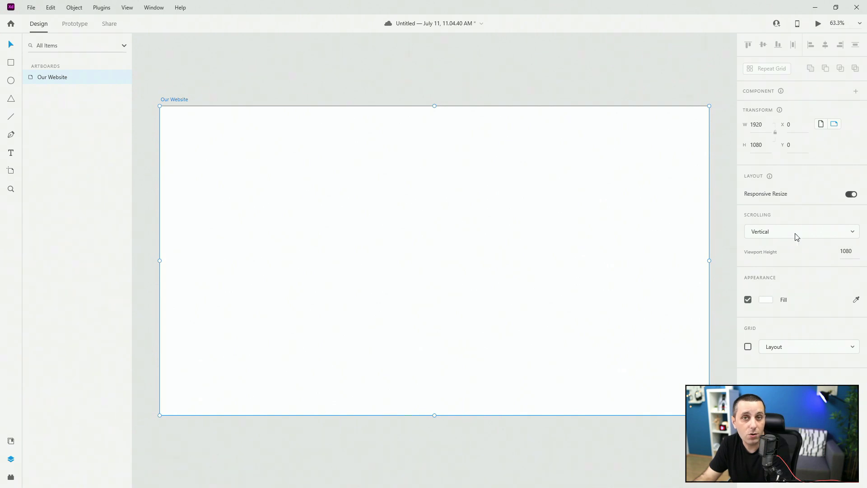
{"action": "left_click_drag", "start_coordinate": [708, 261], "coordinate": [527, 262]}
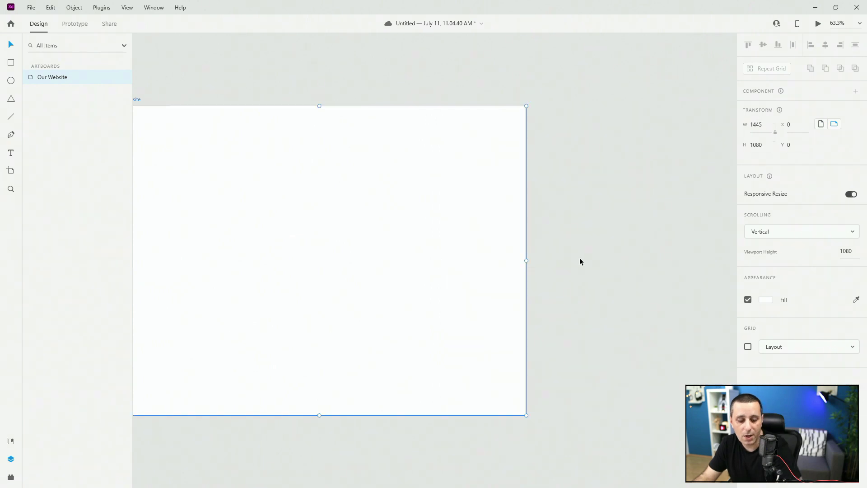
{"action": "key", "text": "ctrl+z"}
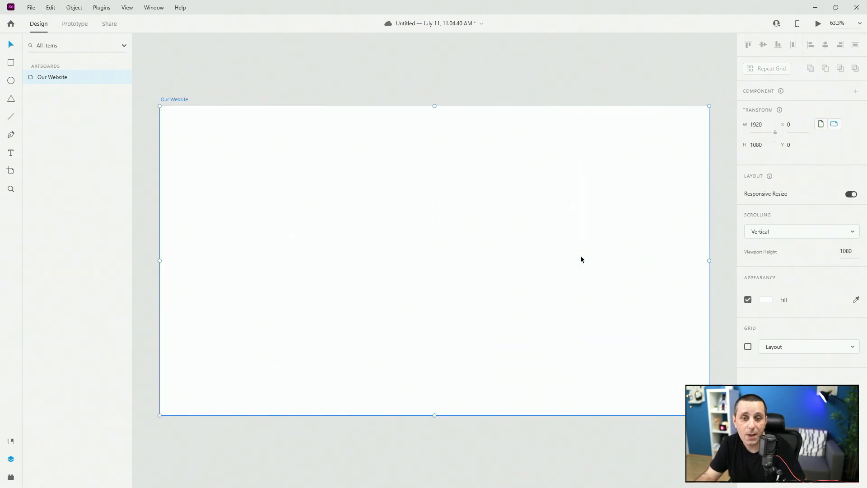
{"action": "left_click", "coordinate": [774, 235]}
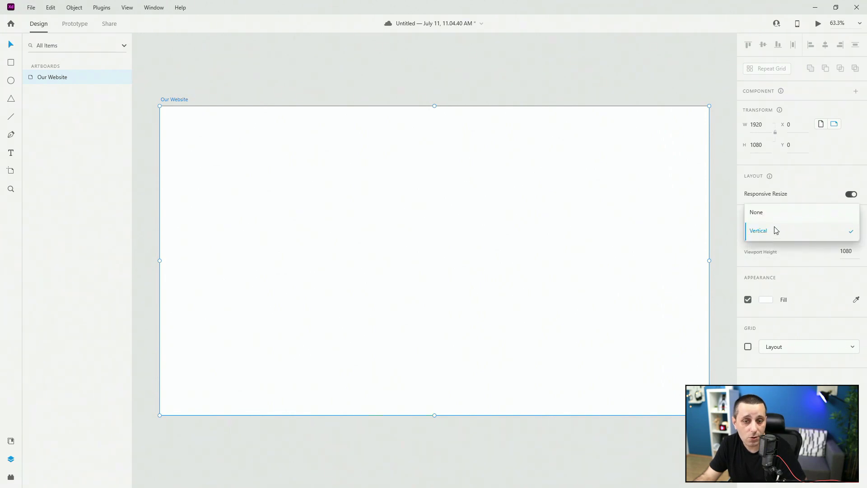
{"action": "left_click", "coordinate": [774, 231]}
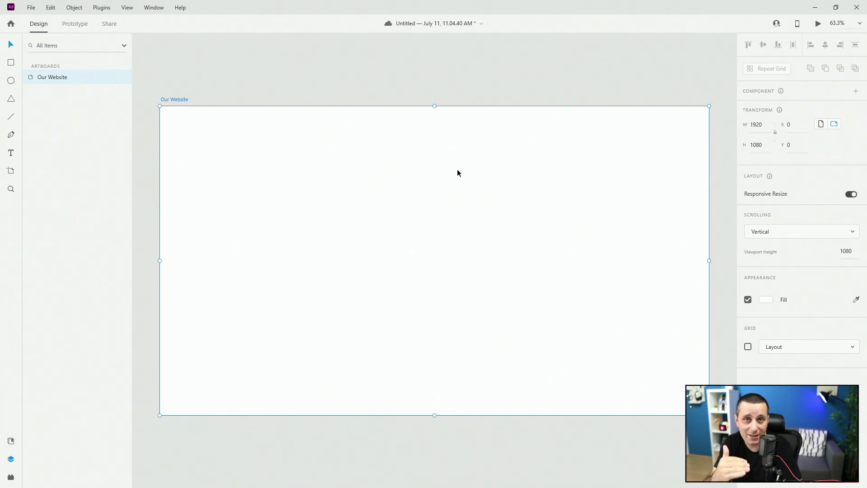
Step: Move the artboard down to X -11, Y 242 and stretch its height to 1207
{"action": "left_click_drag", "start_coordinate": [457, 172], "coordinate": [420, 438]}
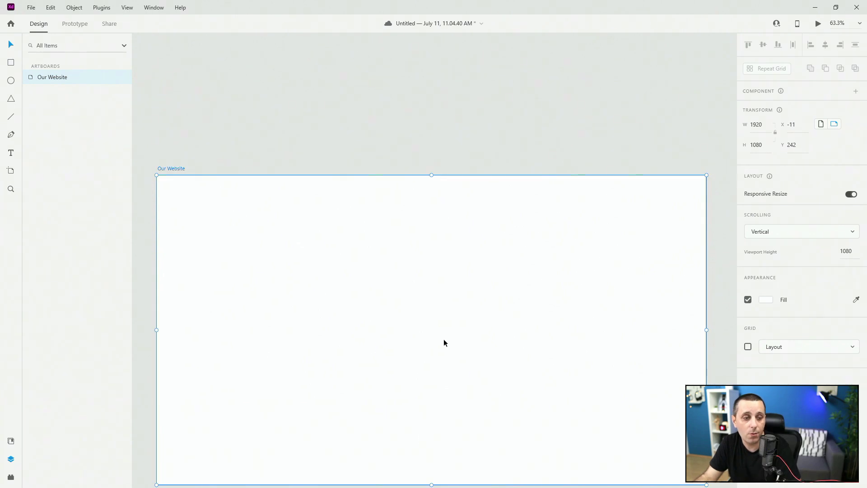
{"action": "scroll", "coordinate": [444, 342], "scroll_direction": "down", "scroll_amount": 2}
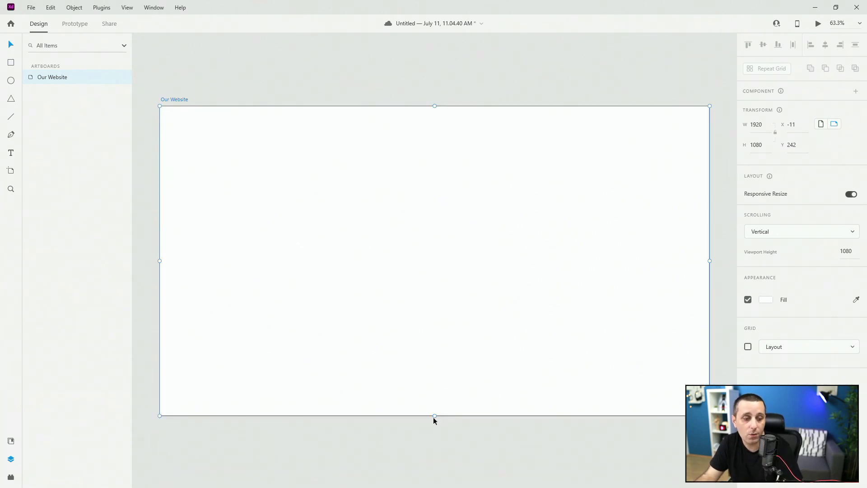
{"action": "left_click_drag", "start_coordinate": [434, 416], "coordinate": [425, 452]}
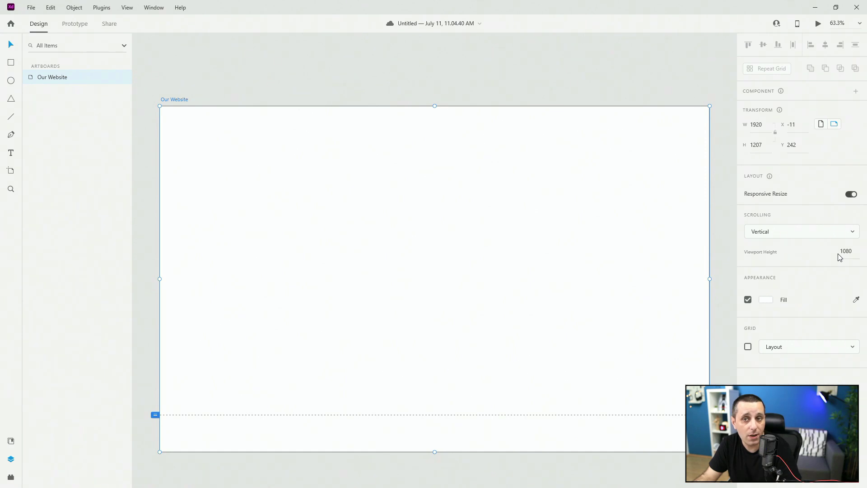
{"action": "left_click", "coordinate": [748, 300]}
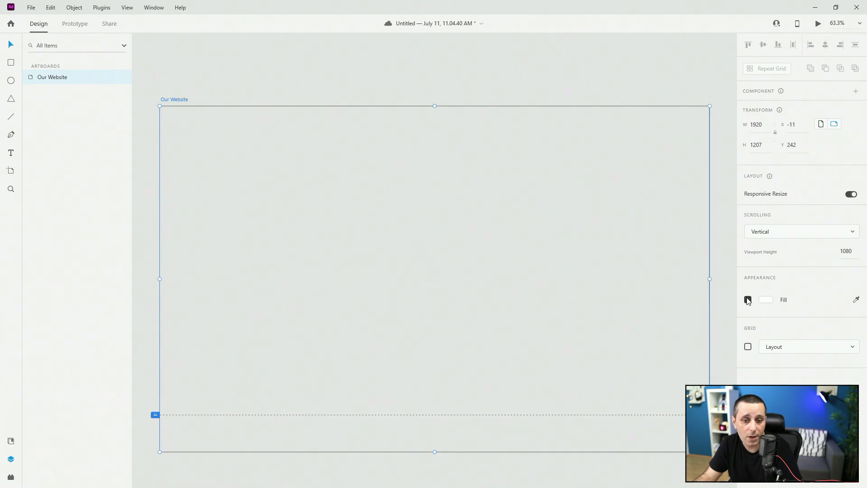
{"action": "left_click", "coordinate": [748, 300]}
{"action": "left_click", "coordinate": [768, 301]}
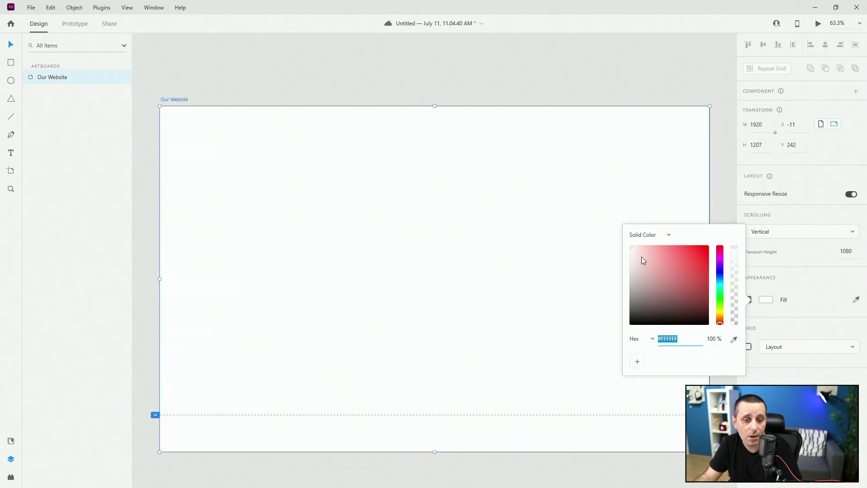
{"action": "left_click_drag", "start_coordinate": [638, 258], "coordinate": [606, 246]}
{"action": "left_click", "coordinate": [646, 234]}
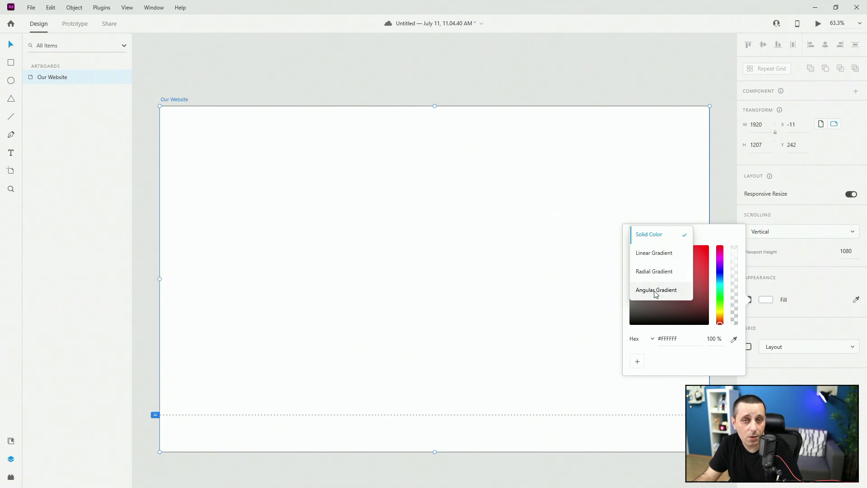
{"action": "left_click", "coordinate": [655, 253]}
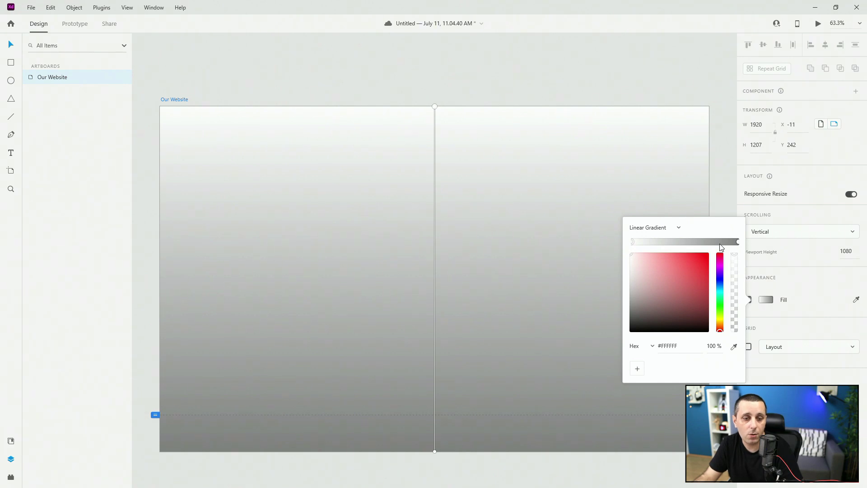
{"action": "left_click_drag", "start_coordinate": [657, 262], "coordinate": [617, 254]}
{"action": "left_click", "coordinate": [738, 242]}
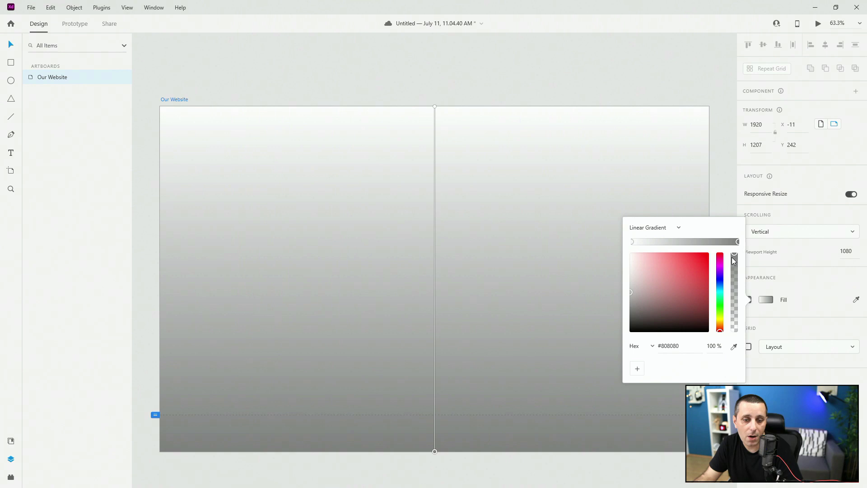
{"action": "left_click_drag", "start_coordinate": [733, 262], "coordinate": [742, 224]}
{"action": "left_click_drag", "start_coordinate": [718, 319], "coordinate": [720, 265]}
{"action": "left_click_drag", "start_coordinate": [675, 292], "coordinate": [639, 265]}
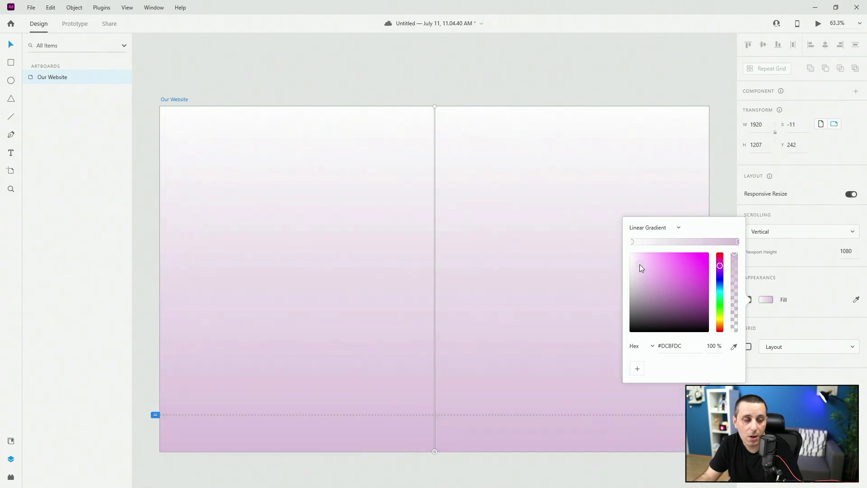
{"action": "left_click", "coordinate": [660, 227]}
{"action": "left_click", "coordinate": [649, 208]}
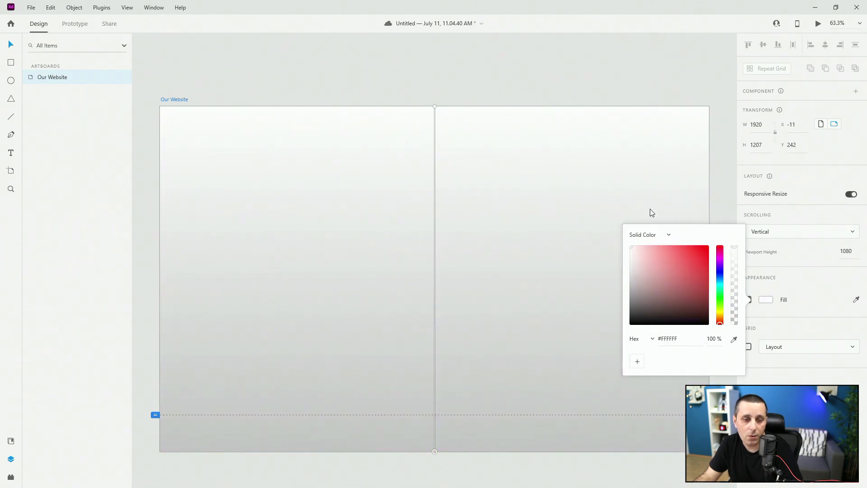
{"action": "left_click", "coordinate": [524, 71]}
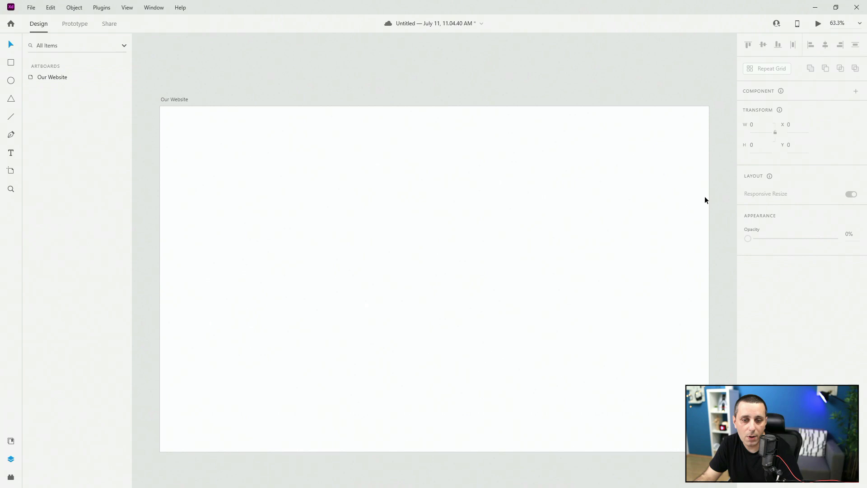
Step: Turn on a Layout grid for the Our Website artboard, keeping 12 columns
{"action": "left_click", "coordinate": [176, 99]}
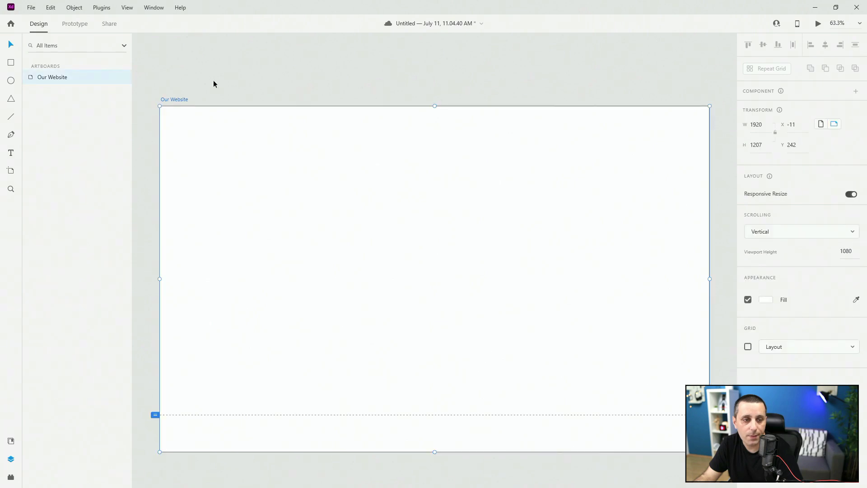
{"action": "left_click", "coordinate": [749, 346]}
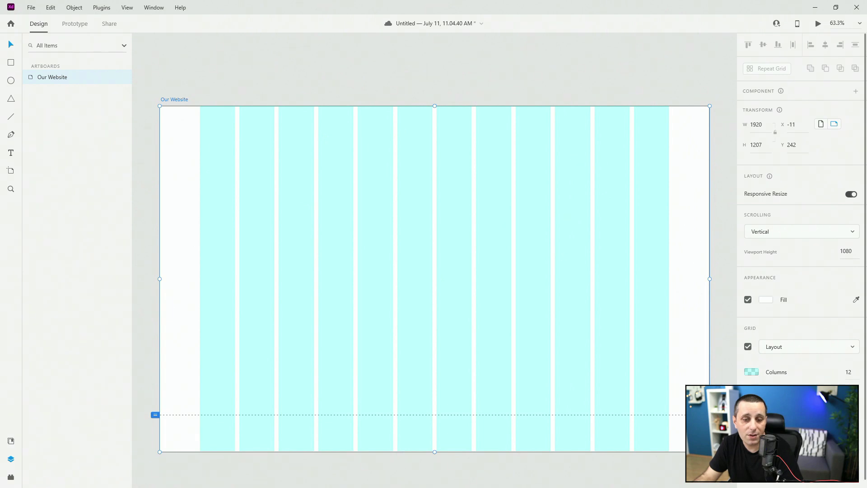
{"action": "left_click", "coordinate": [848, 373]}
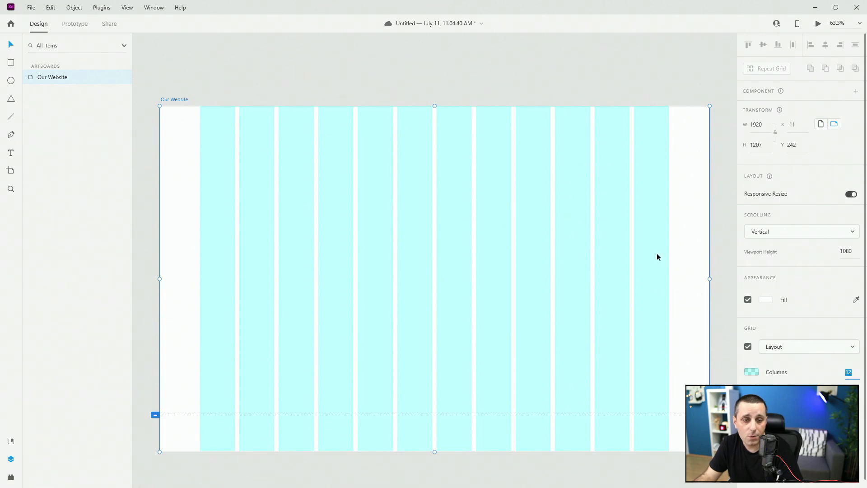
{"action": "key", "text": "Escape"}
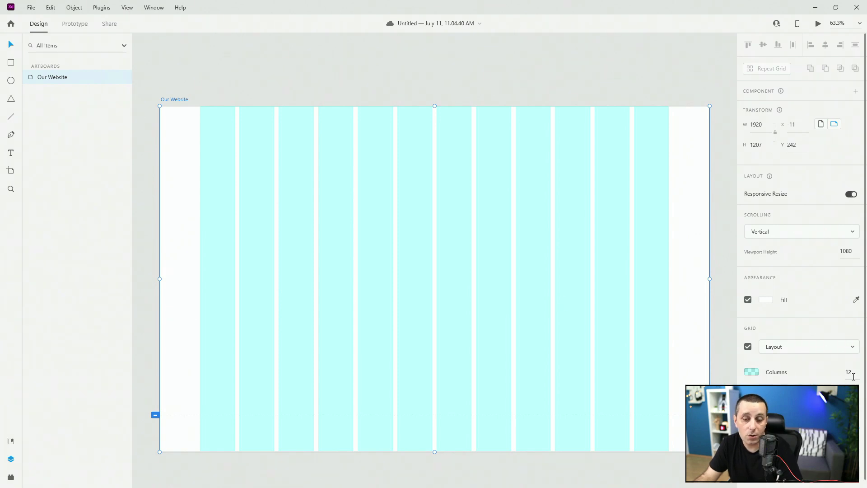
{"action": "left_click", "coordinate": [830, 373]}
Step: Adjust the layout grid gutters while keeping the 12-column count
{"action": "double_click", "coordinate": [830, 372]}
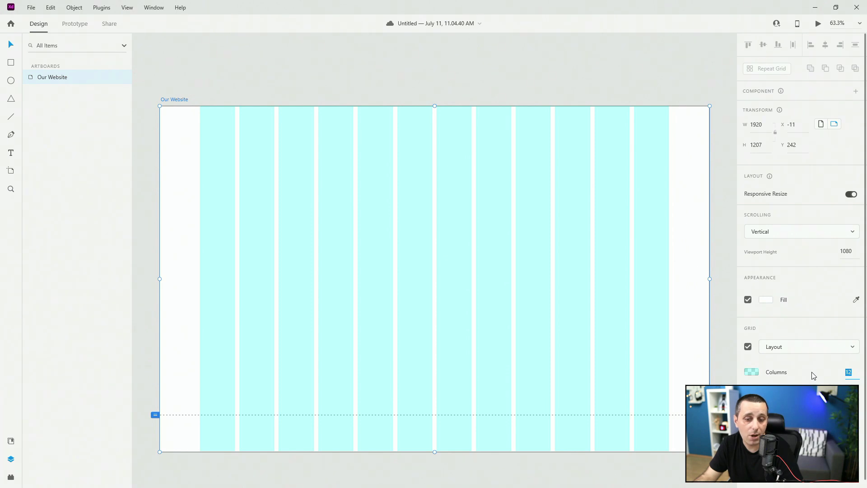
{"action": "key", "text": "Return"}
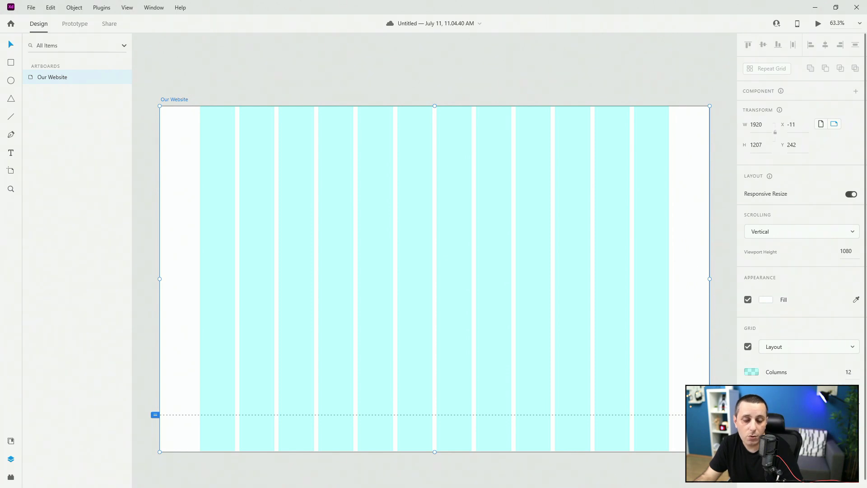
{"action": "key", "text": "Return"}
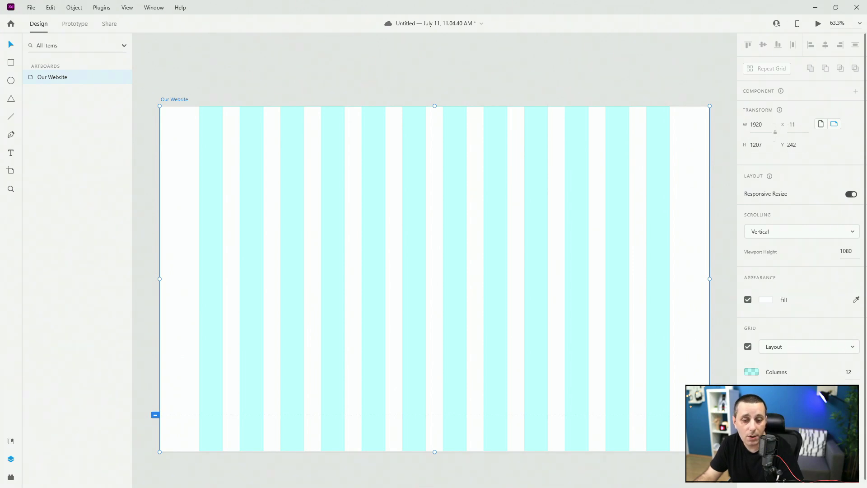
Step: Save the document and switch the grid type to Square with size 8
{"action": "key", "text": "ctrl+s"}
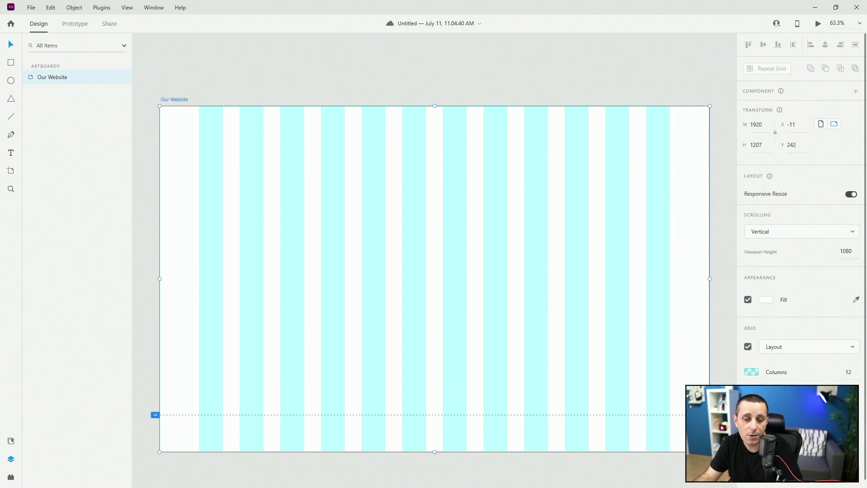
{"action": "left_click", "coordinate": [786, 349]}
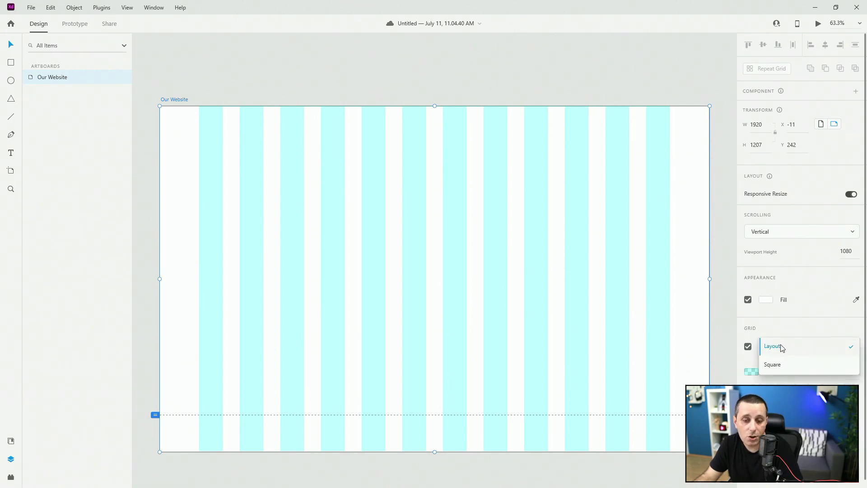
{"action": "left_click", "coordinate": [778, 365]}
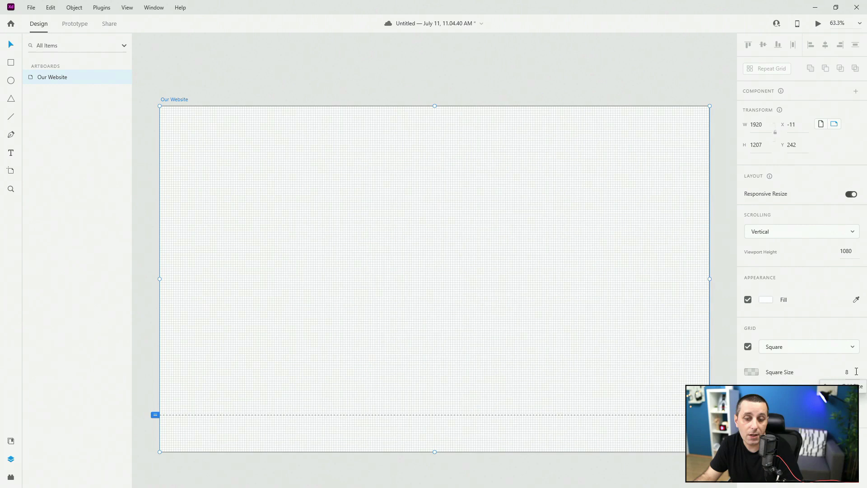
{"action": "scroll", "coordinate": [657, 123], "scroll_direction": "up", "scroll_amount": 10}
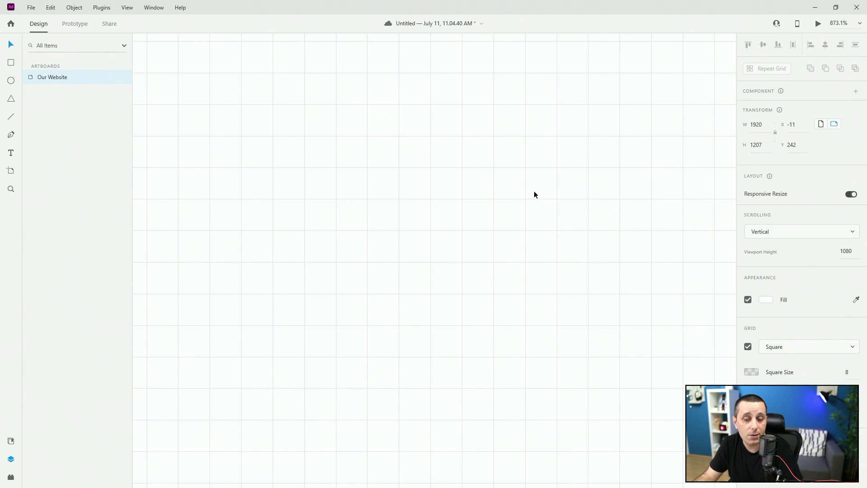
{"action": "key", "text": "BackSpace"}
{"action": "type", "text": "10"}
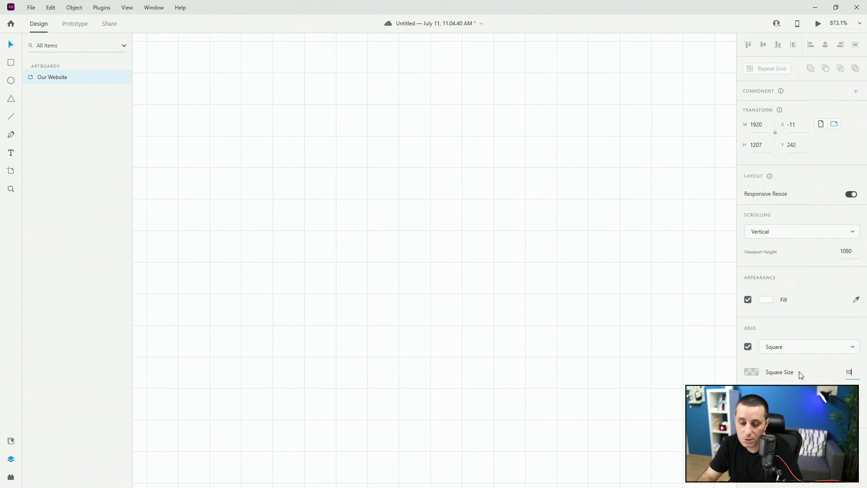
{"action": "key", "text": "Return"}
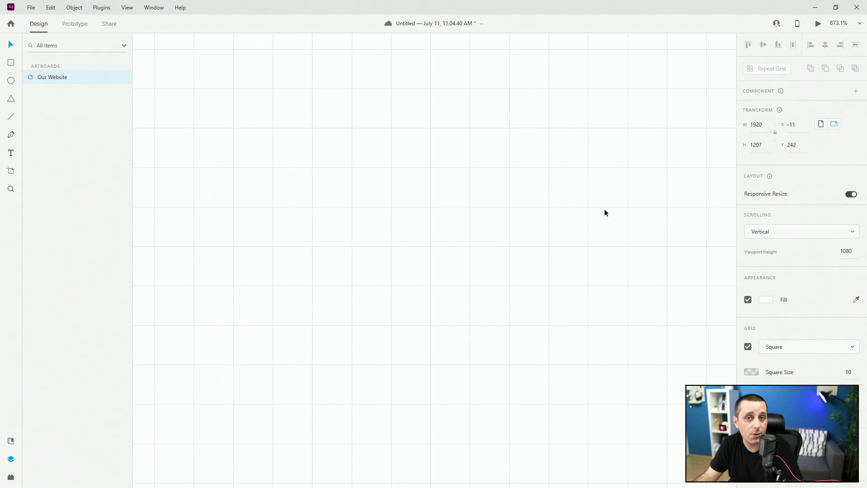
{"action": "double_click", "coordinate": [853, 373]}
{"action": "type", "text": "4"}
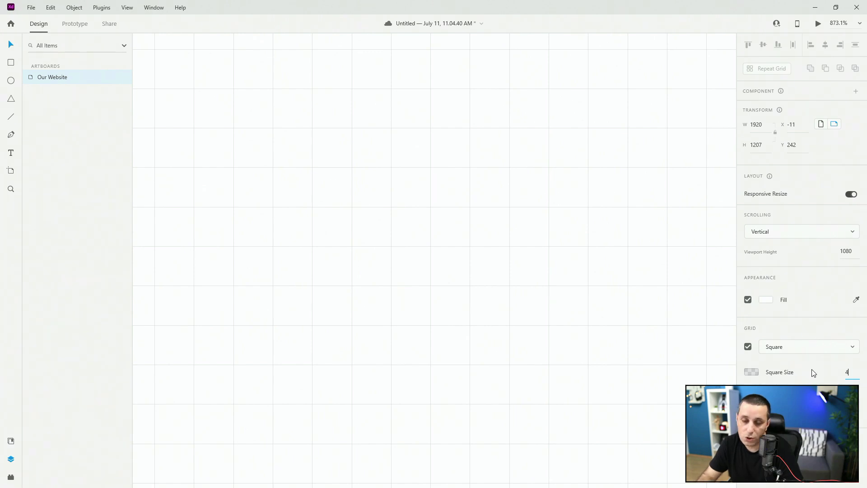
{"action": "key", "text": "Return"}
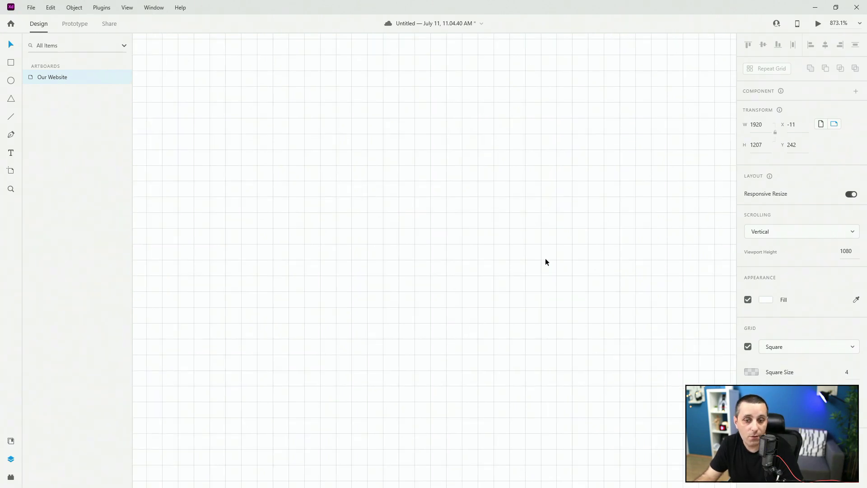
{"action": "double_click", "coordinate": [854, 378]}
{"action": "type", "text": "8"}
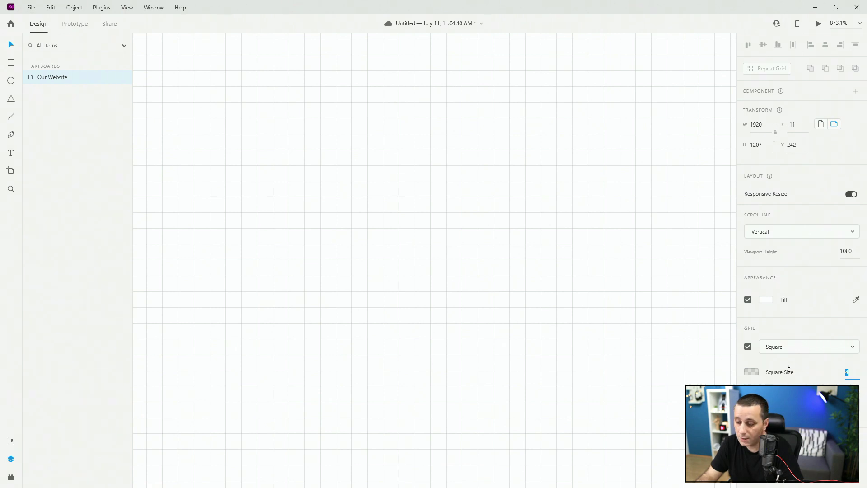
{"action": "key", "text": "Return"}
{"action": "key", "text": "ctrl+0"}
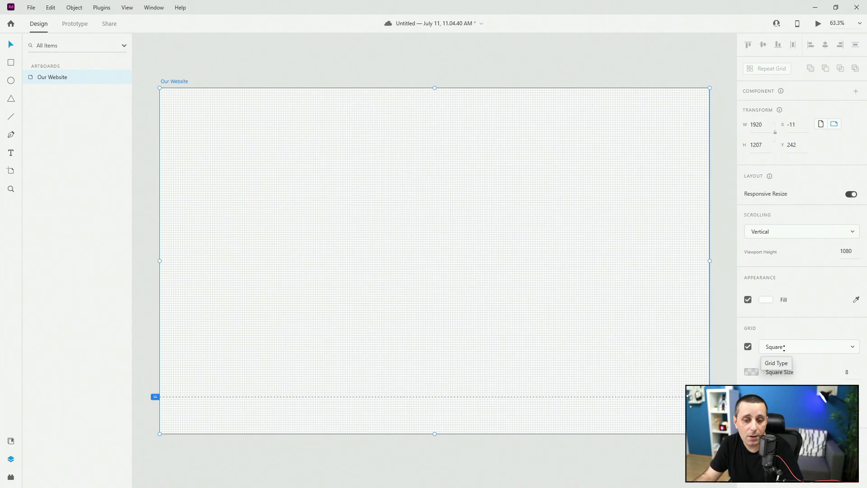
Step: Change the grid type from Square back to a 12-column Layout grid and widen the gutters
{"action": "left_click", "coordinate": [784, 347]}
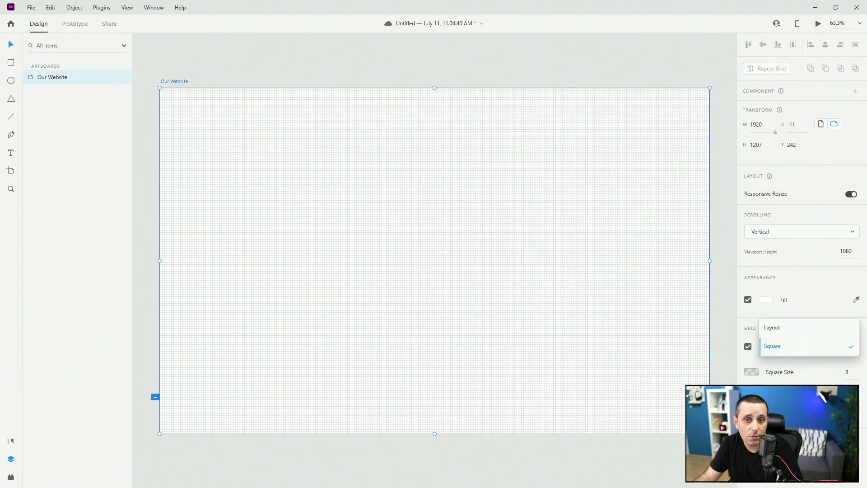
{"action": "left_click", "coordinate": [808, 346]}
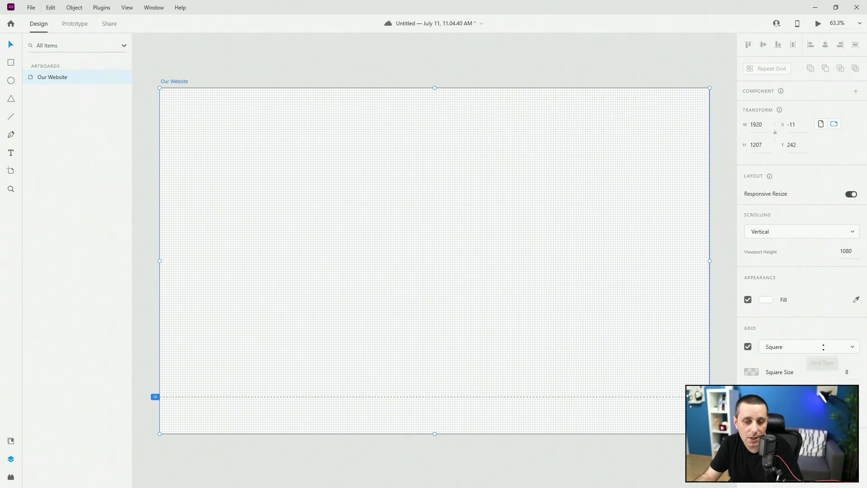
{"action": "left_click", "coordinate": [808, 347]}
{"action": "left_click", "coordinate": [773, 328]}
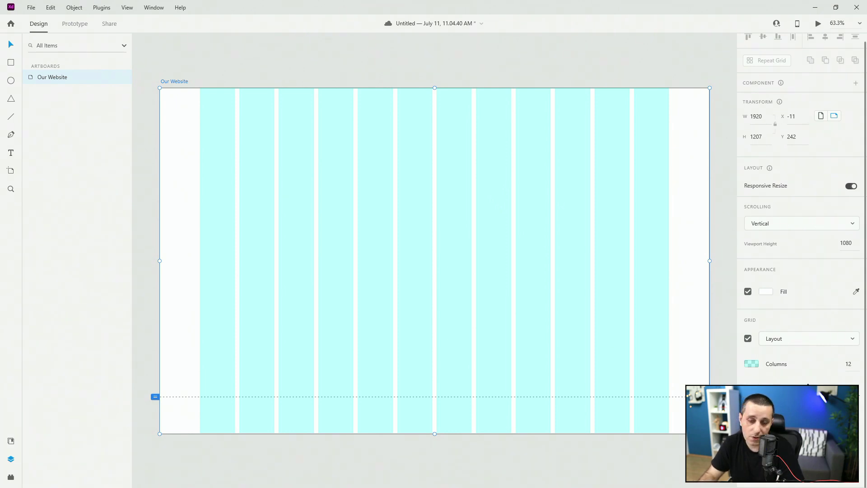
{"action": "key", "text": "Return"}
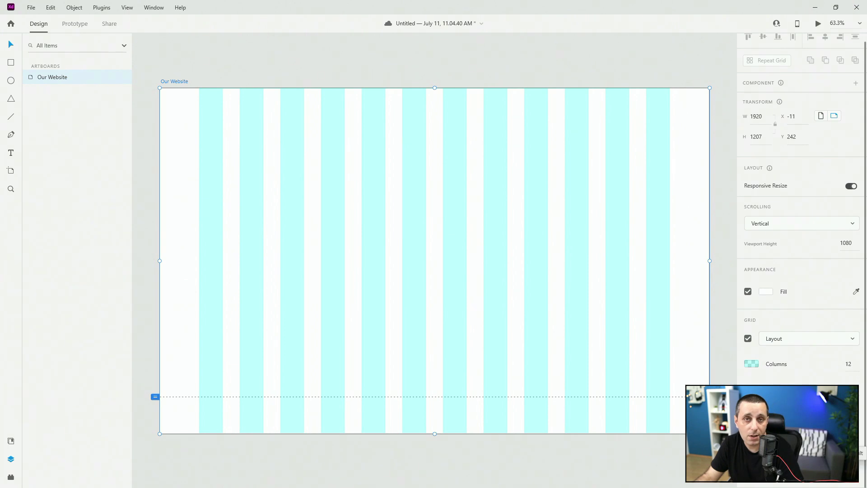
{"action": "left_click", "coordinate": [218, 63]}
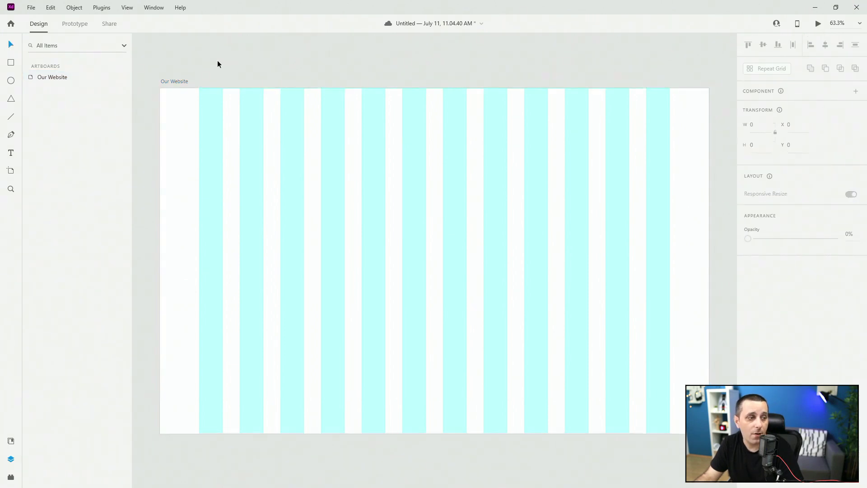
{"action": "left_click", "coordinate": [14, 173]}
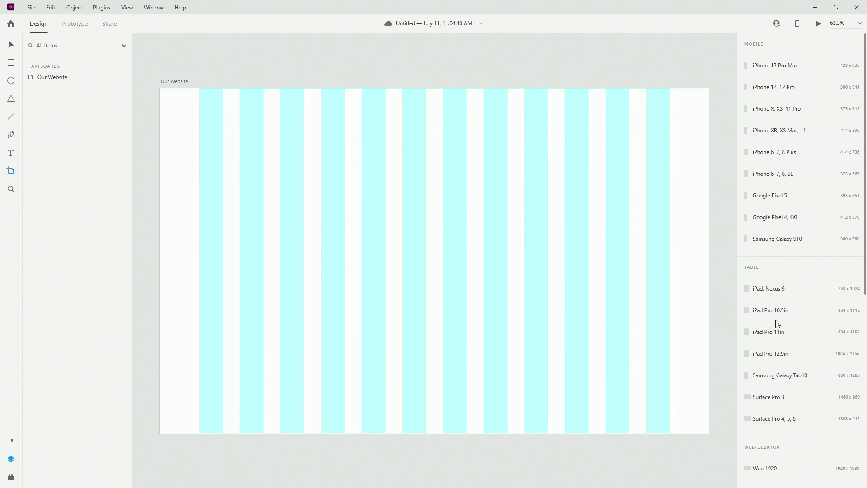
{"action": "scroll", "coordinate": [775, 253], "scroll_direction": "down", "scroll_amount": 1}
{"action": "scroll", "coordinate": [776, 135], "scroll_direction": "up", "scroll_amount": 1}
{"action": "scroll", "coordinate": [775, 61], "scroll_direction": "down", "scroll_amount": 10}
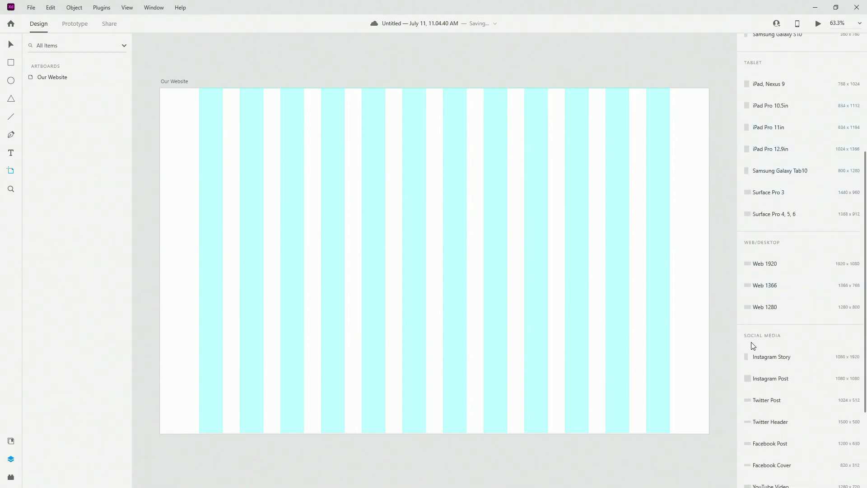
{"action": "scroll", "coordinate": [774, 267], "scroll_direction": "down", "scroll_amount": 6}
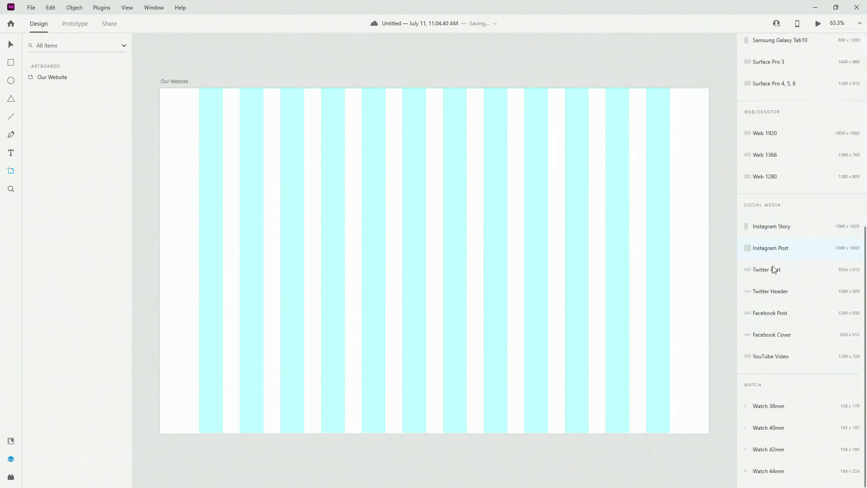
{"action": "left_click", "coordinate": [11, 44]}
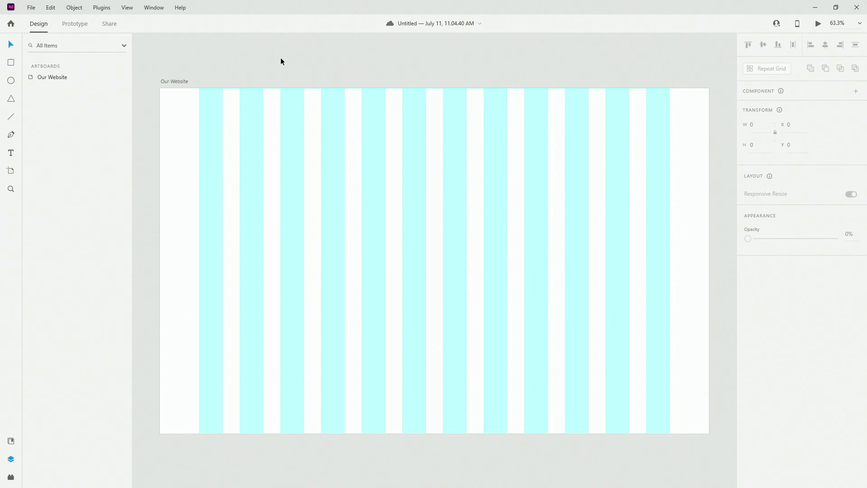
Step: Set the artboard width to 1280 and reset its grid to defaults (gutter 16, column 69)
{"action": "left_click", "coordinate": [183, 81]}
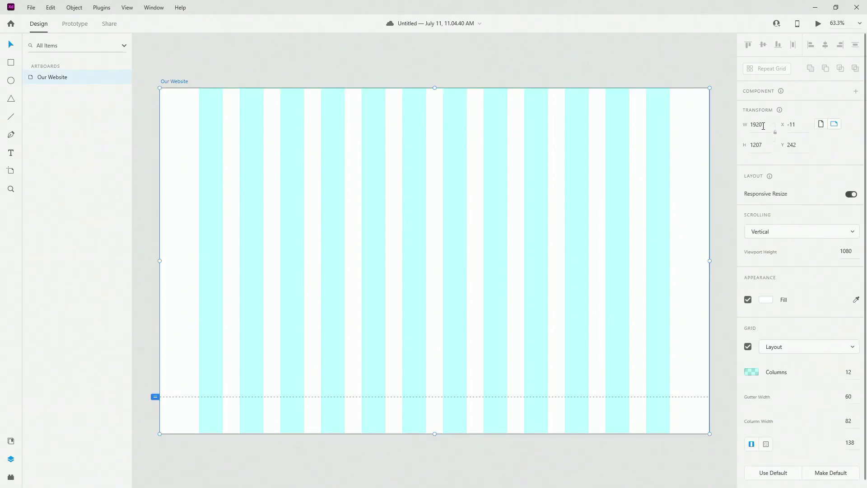
{"action": "left_click", "coordinate": [763, 126]}
{"action": "type", "text": "1280"}
{"action": "key", "text": "Return"}
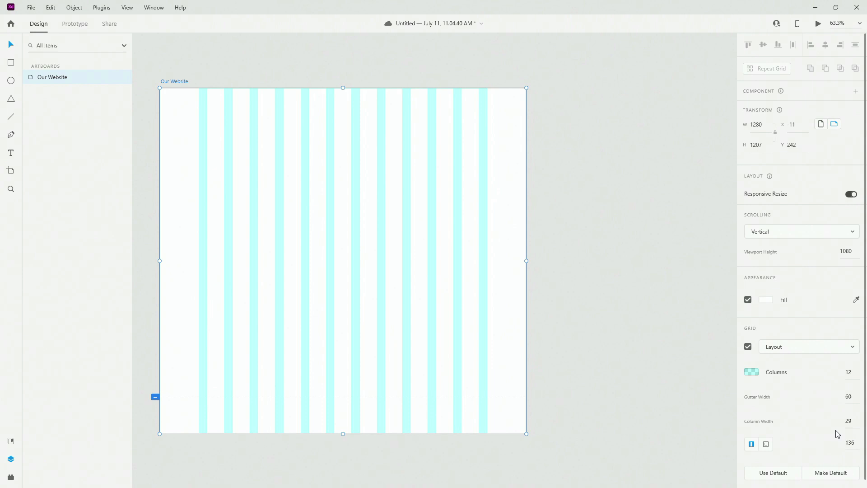
{"action": "left_click", "coordinate": [775, 476]}
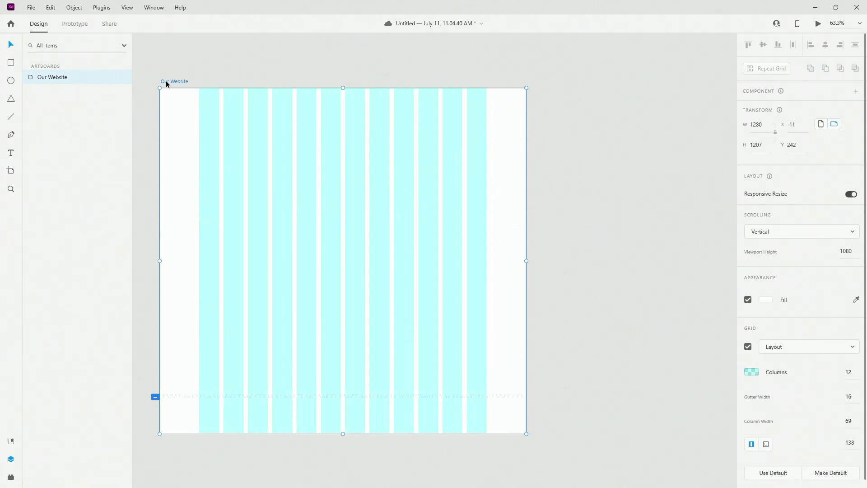
Step: Duplicate the artboard twice, placing Our Website – 1 and Our Website – 2 in a row to its right
{"action": "key", "text": "ctrl+0"}
{"action": "scroll", "coordinate": [184, 93], "scroll_direction": "down", "scroll_amount": 5}
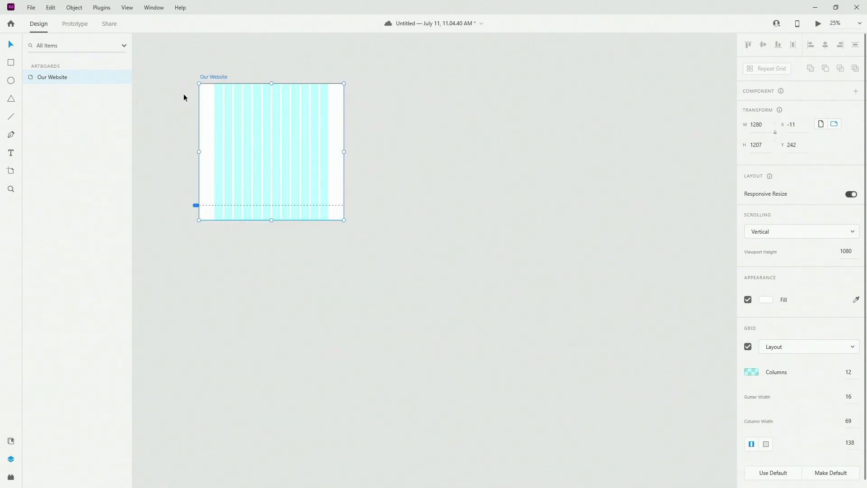
{"action": "key", "text": "ctrl+d"}
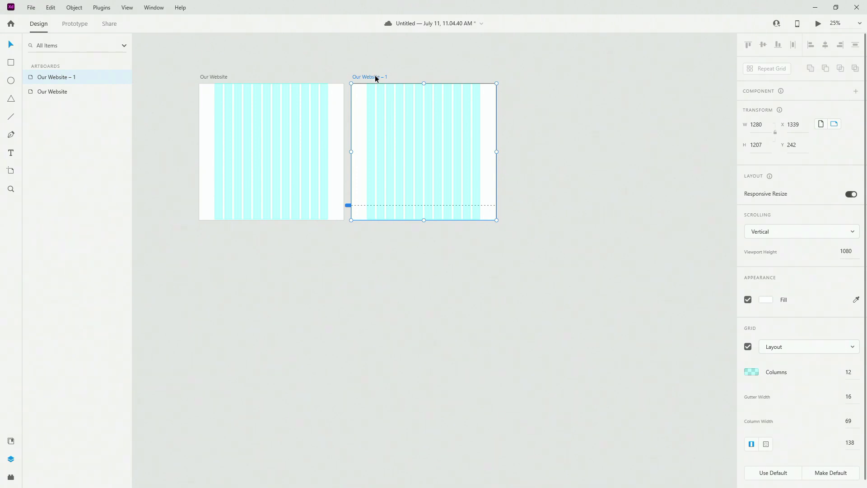
{"action": "left_click_drag", "start_coordinate": [376, 79], "coordinate": [530, 78]}
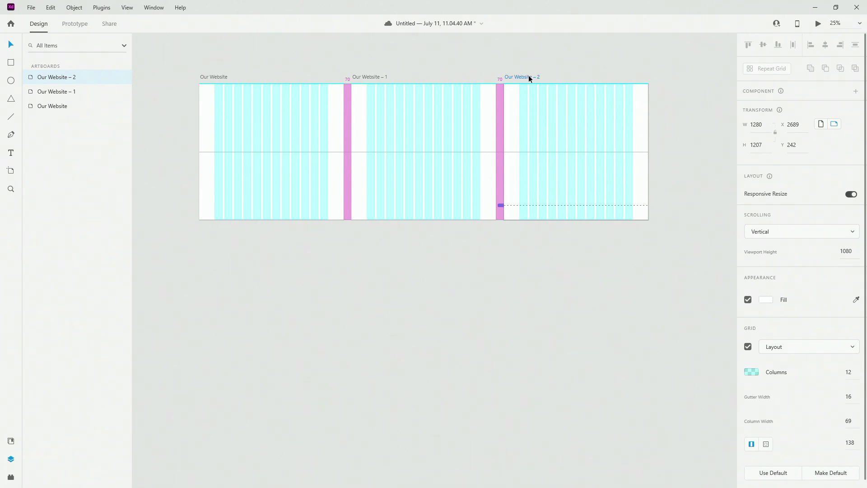
{"action": "left_click_drag", "start_coordinate": [530, 77], "coordinate": [530, 77]}
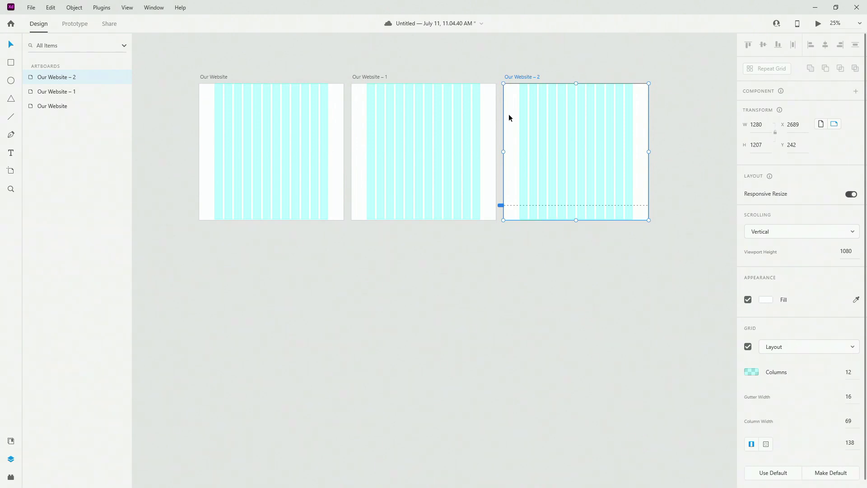
{"action": "left_click", "coordinate": [11, 25]}
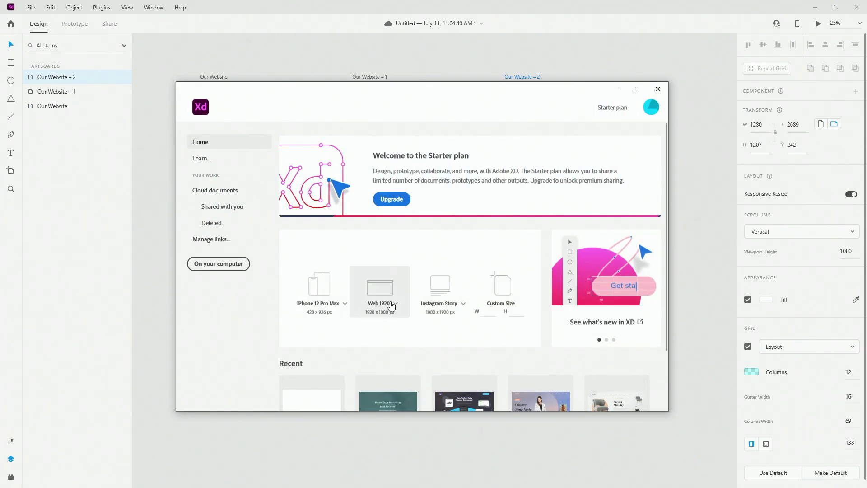
{"action": "left_click", "coordinate": [658, 90]}
{"action": "left_click", "coordinate": [11, 172]}
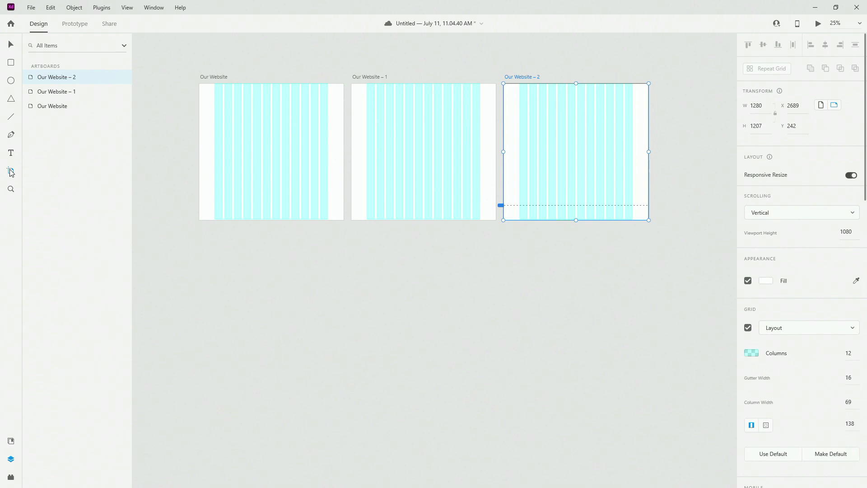
{"action": "scroll", "coordinate": [794, 198], "scroll_direction": "down", "scroll_amount": 10}
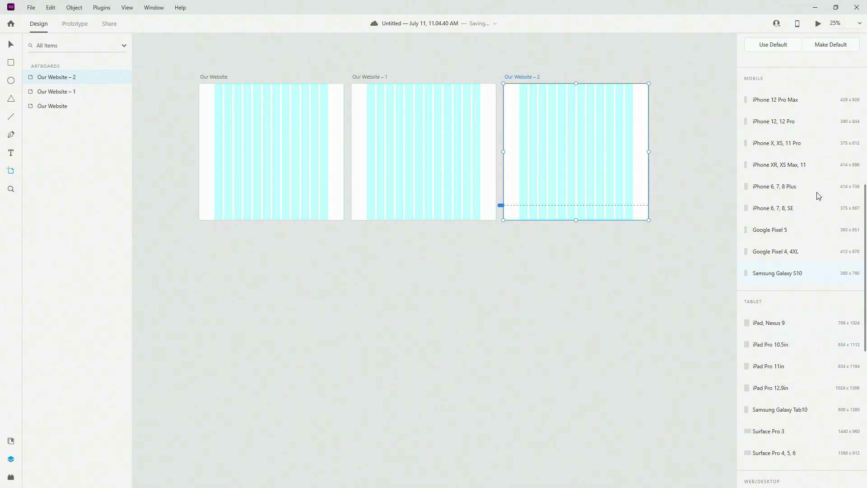
{"action": "scroll", "coordinate": [808, 214], "scroll_direction": "down", "scroll_amount": 8}
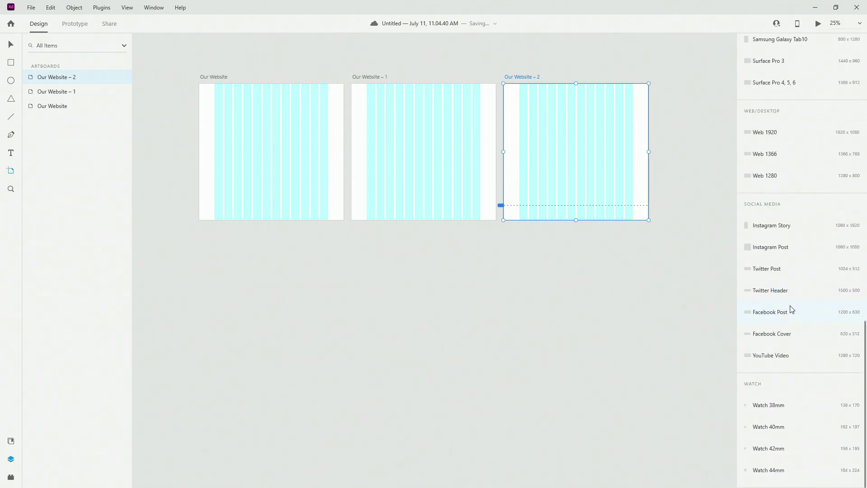
{"action": "scroll", "coordinate": [792, 306], "scroll_direction": "up", "scroll_amount": 14}
{"action": "scroll", "coordinate": [793, 309], "scroll_direction": "up", "scroll_amount": 4}
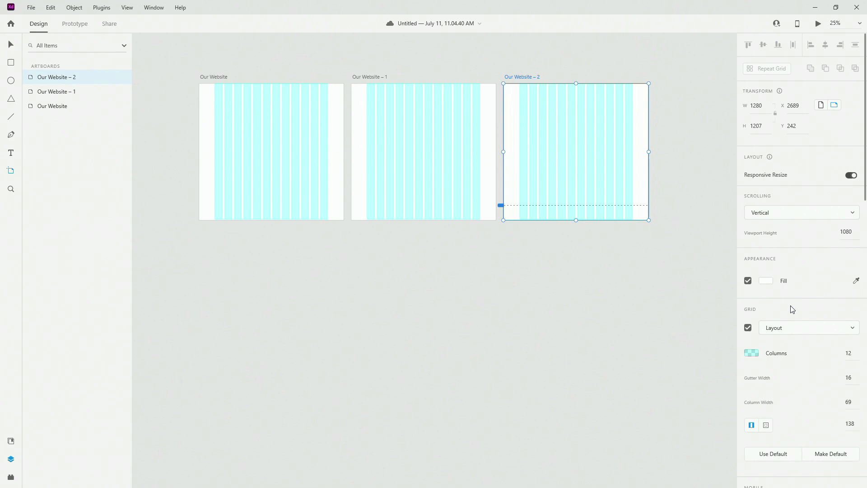